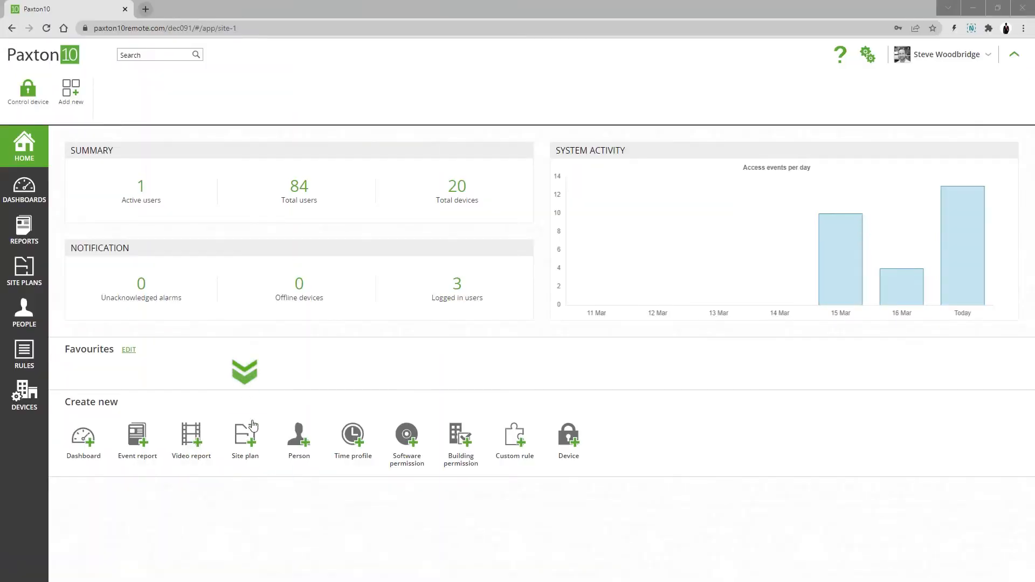
# Create a new site plan using the image Meeting-rooms.jpg
pyautogui.click(246, 439)
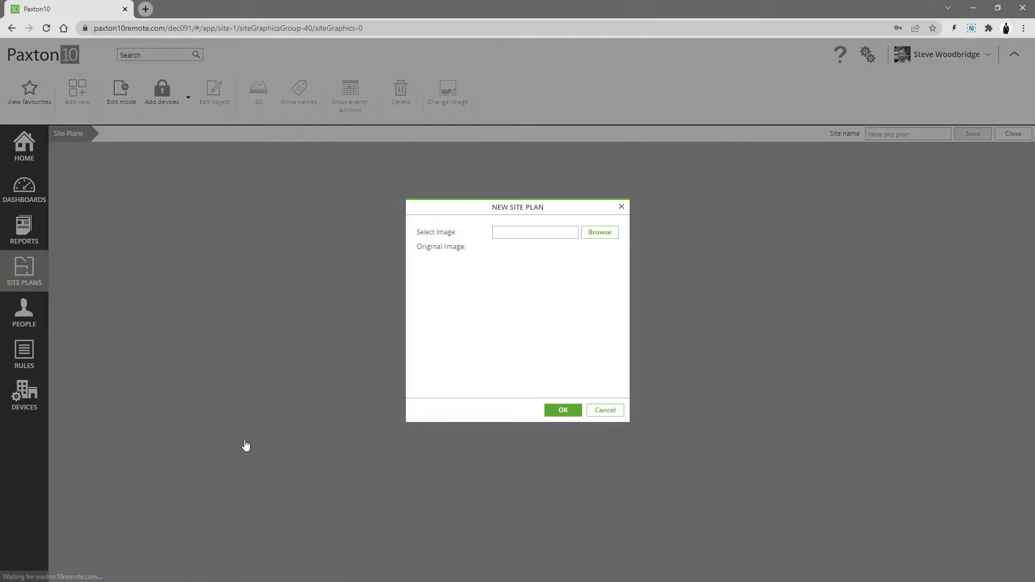
pyautogui.click(599, 240)
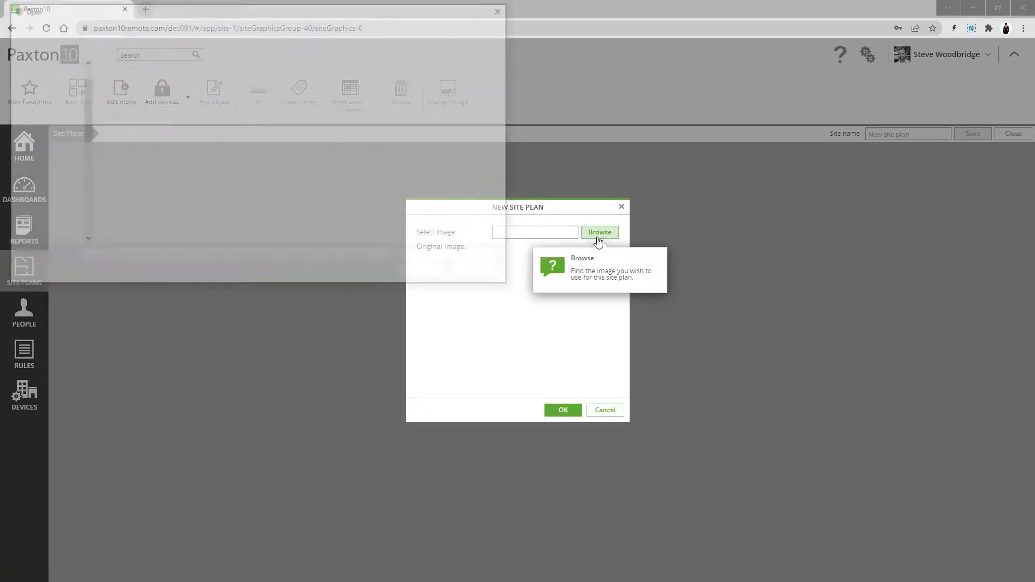
pyautogui.click(302, 88)
pyautogui.click(422, 273)
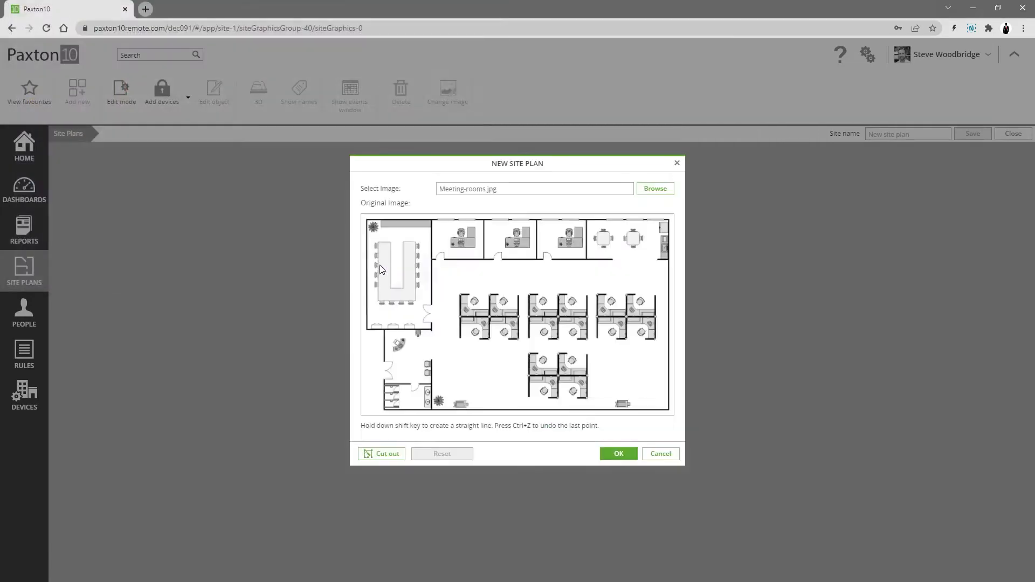
# Cut out the floor plan along the building's outer walls, excluding the empty lower-left corner, and accept the image
pyautogui.click(386, 453)
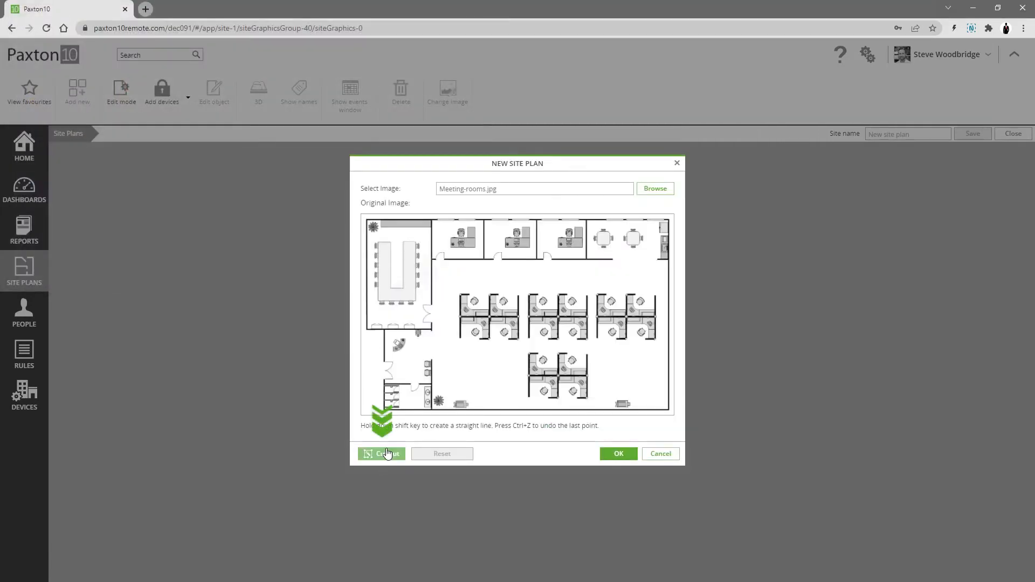
pyautogui.click(362, 216)
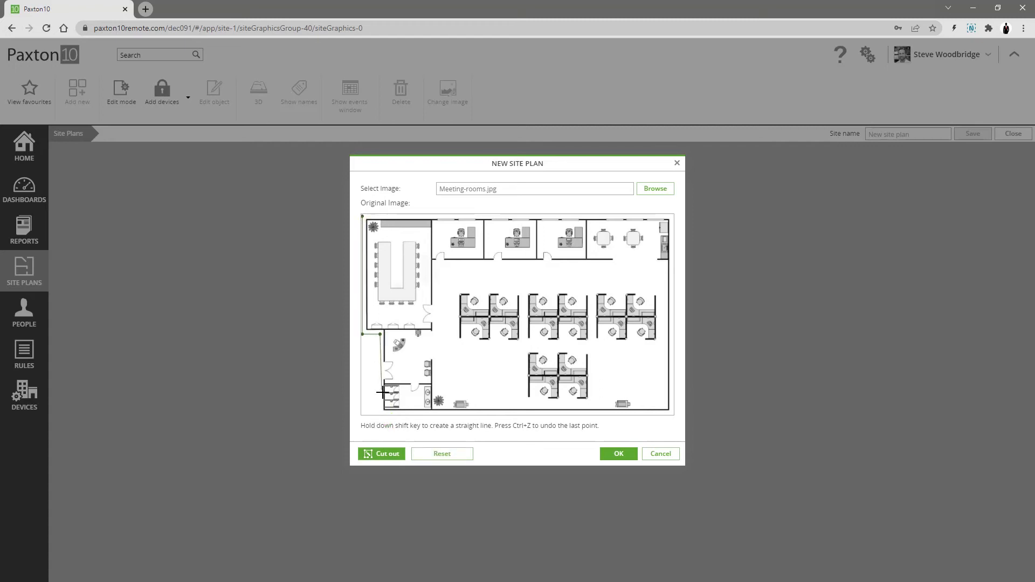
pyautogui.hotkey('ctrl', 'z')
pyautogui.click(379, 413)
pyautogui.click(672, 412)
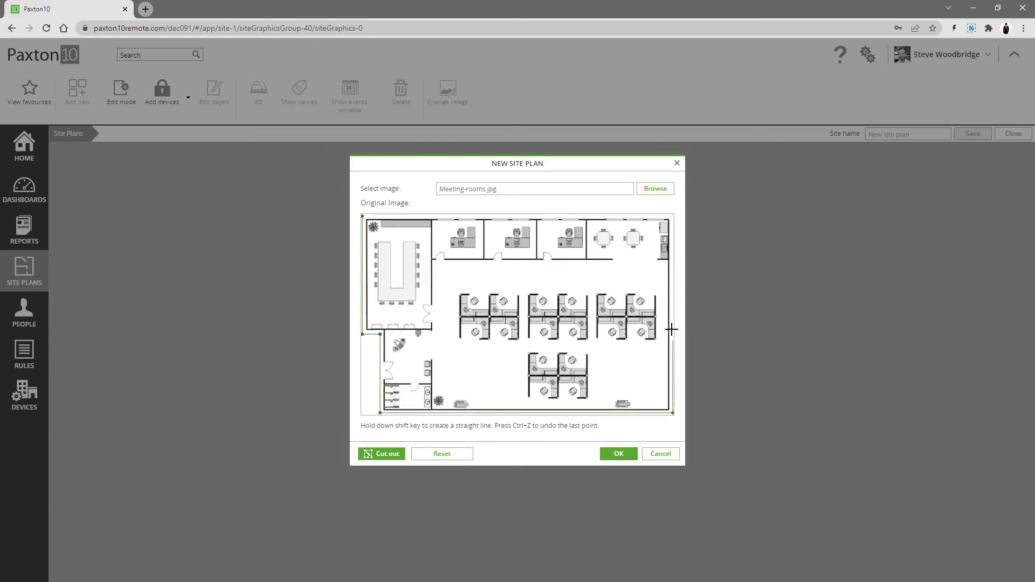
pyautogui.click(361, 216)
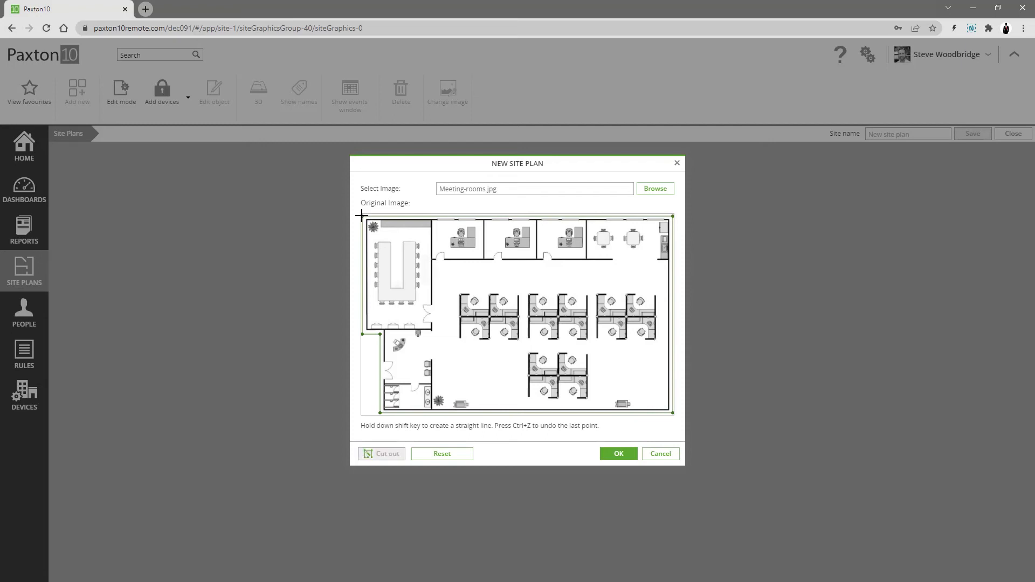
pyautogui.click(618, 454)
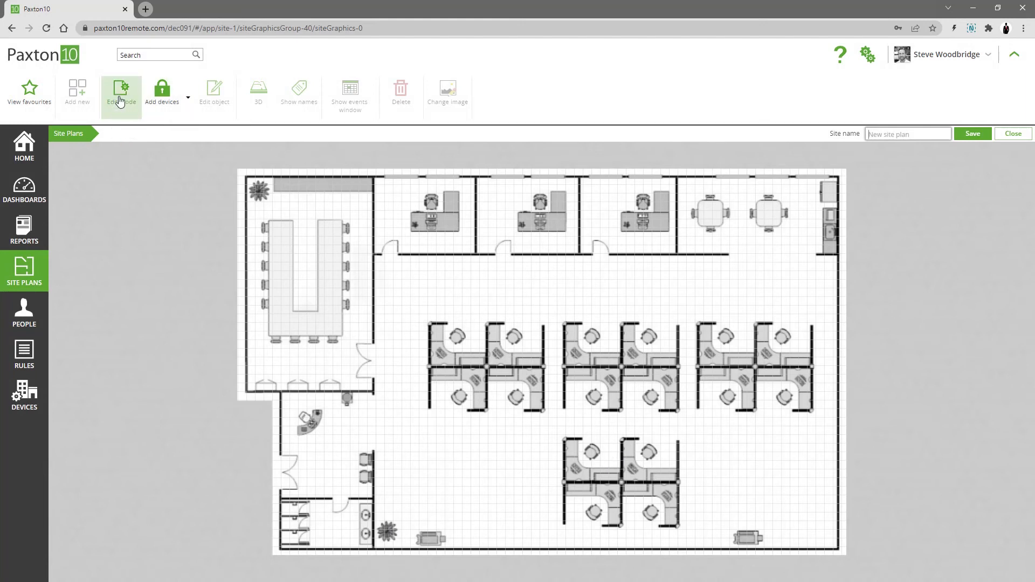
# Add the Meeting Room and Newton cameras and the Front Door and Meeting room doors to the site plan's devices
pyautogui.click(151, 101)
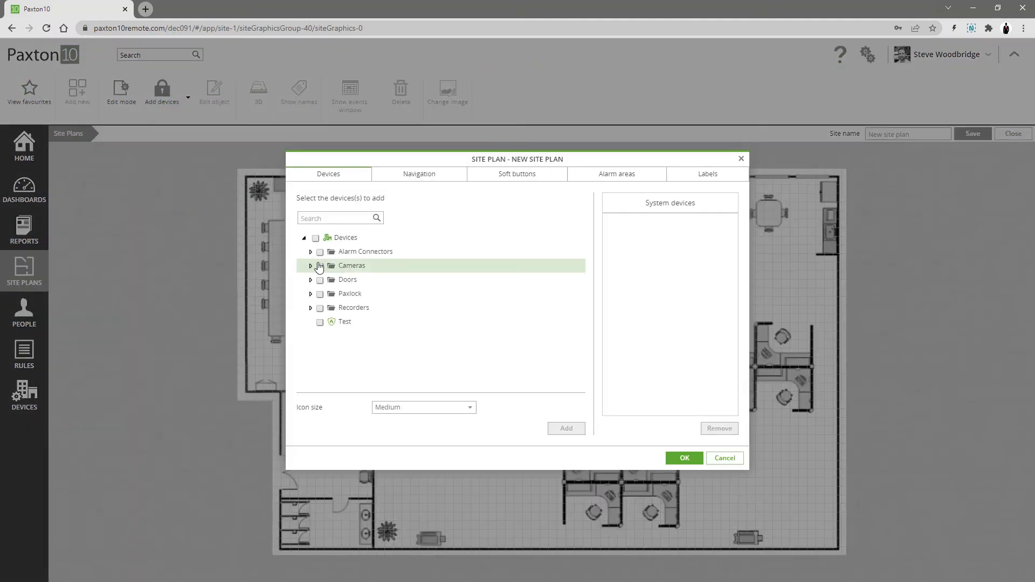
pyautogui.click(310, 266)
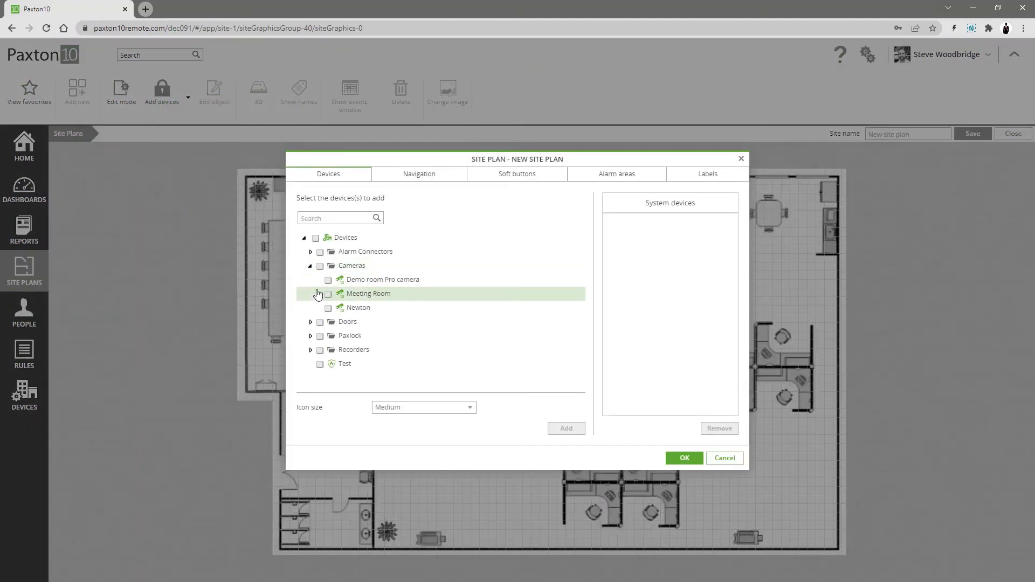
pyautogui.click(328, 294)
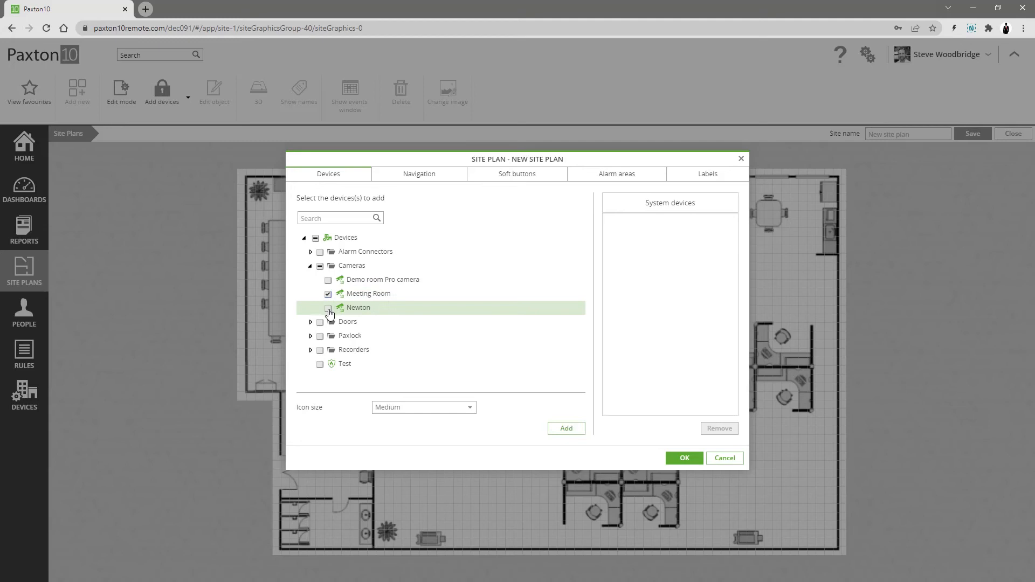
pyautogui.click(328, 307)
pyautogui.click(311, 322)
pyautogui.click(327, 350)
pyautogui.scroll(-2, 330, 339)
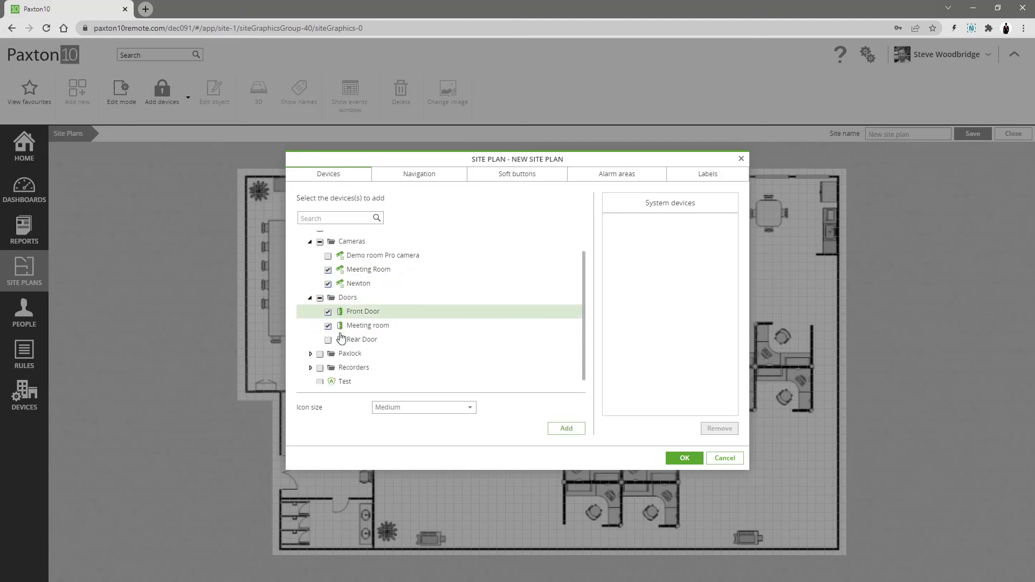
pyautogui.click(577, 426)
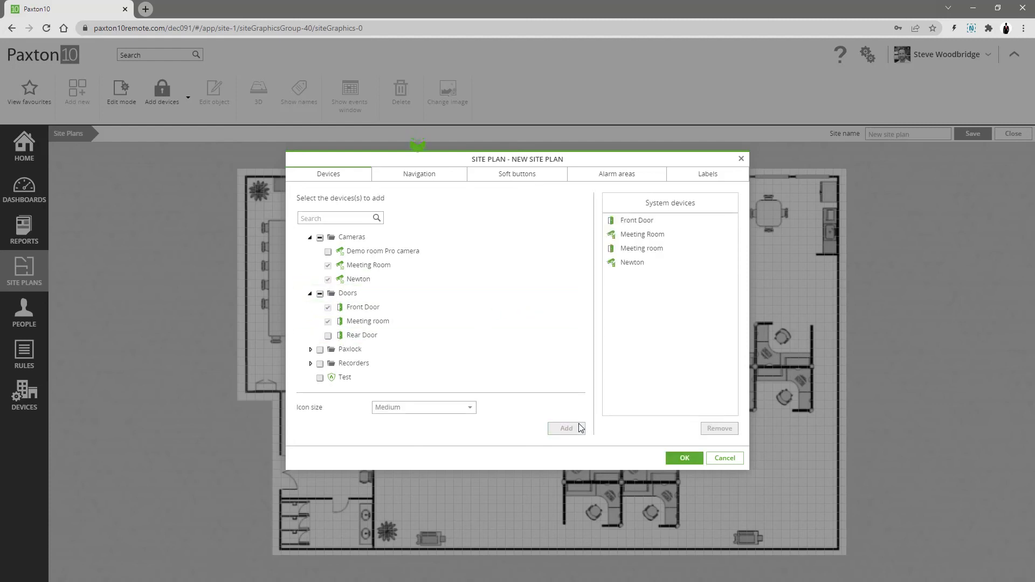
# Add a navigation link to the Floor 2 site plan, using the arrow icon that points diagonally up and left
pyautogui.click(425, 175)
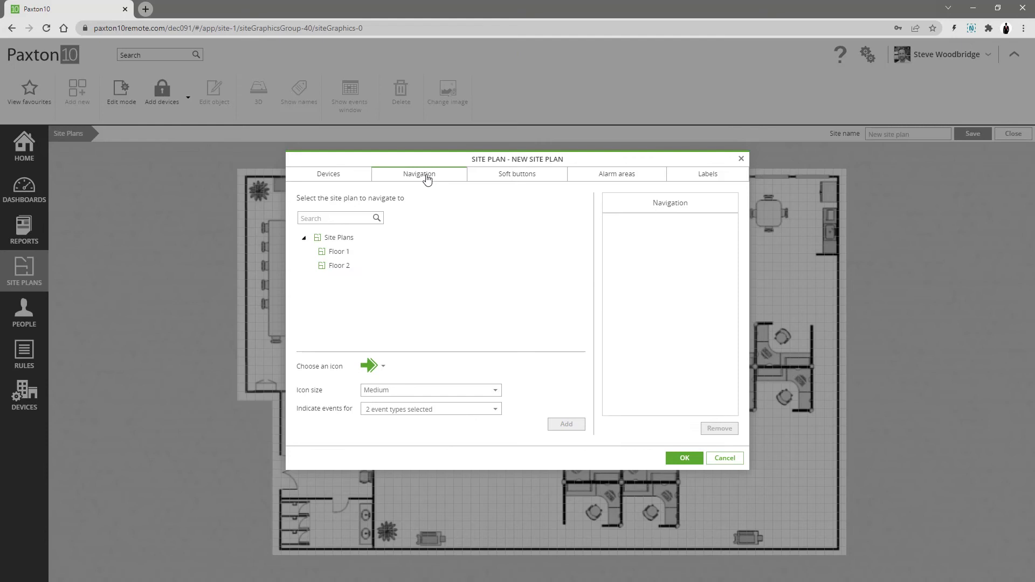
pyautogui.click(384, 369)
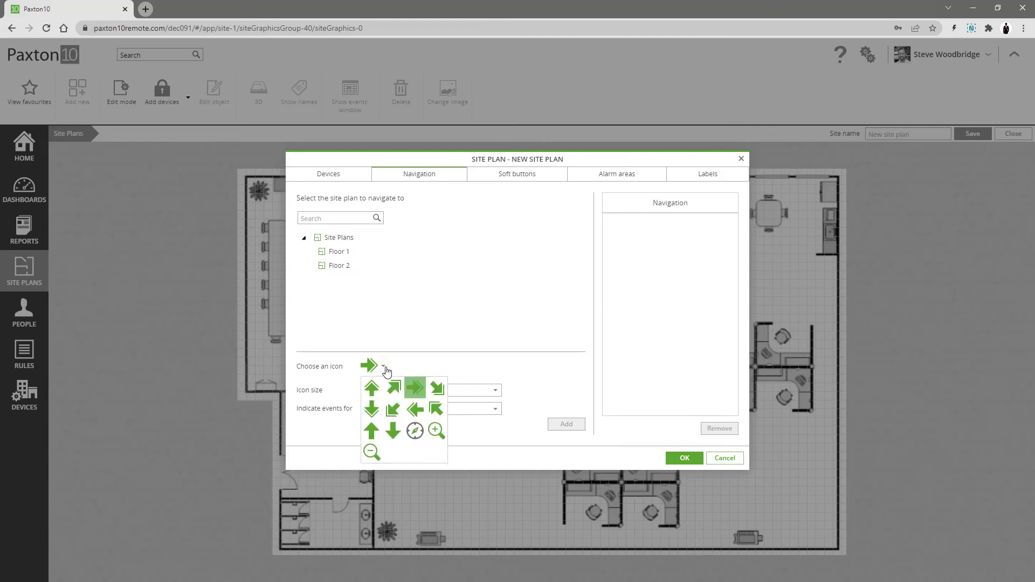
pyautogui.click(437, 411)
pyautogui.click(337, 271)
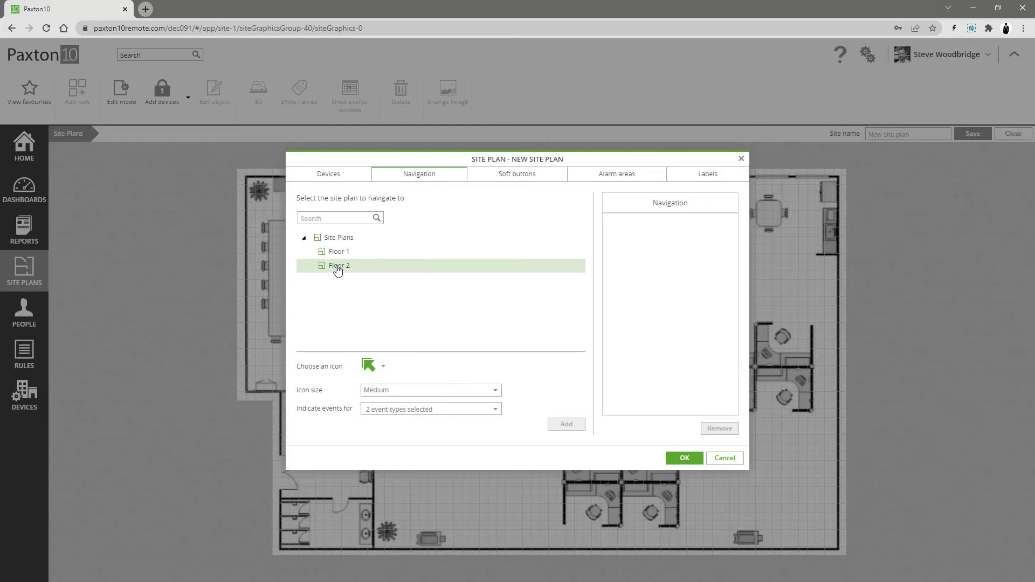
pyautogui.click(337, 267)
pyautogui.click(562, 424)
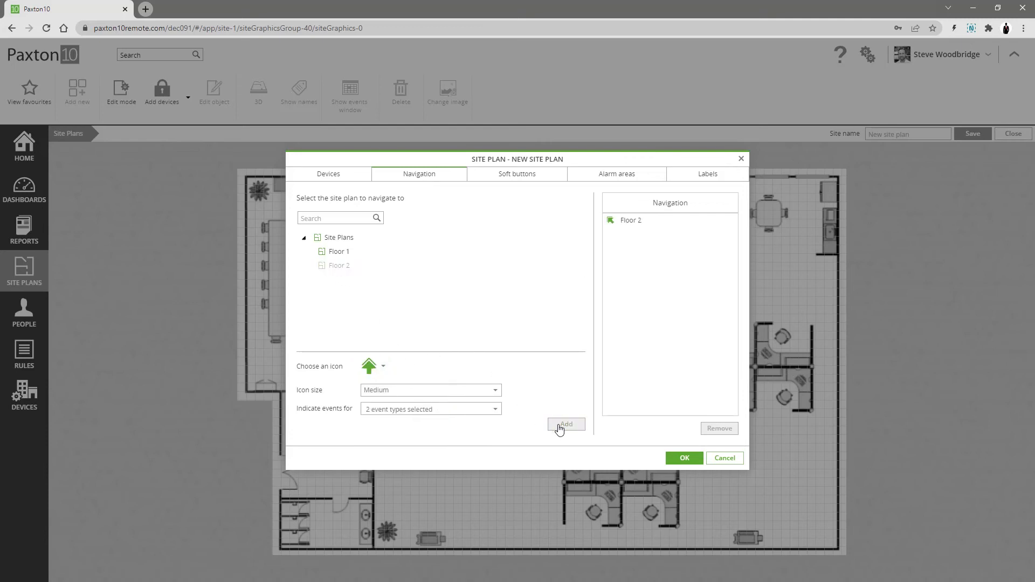
# Add the Toggle roller shutter soft button with a dark blue icon
pyautogui.click(524, 181)
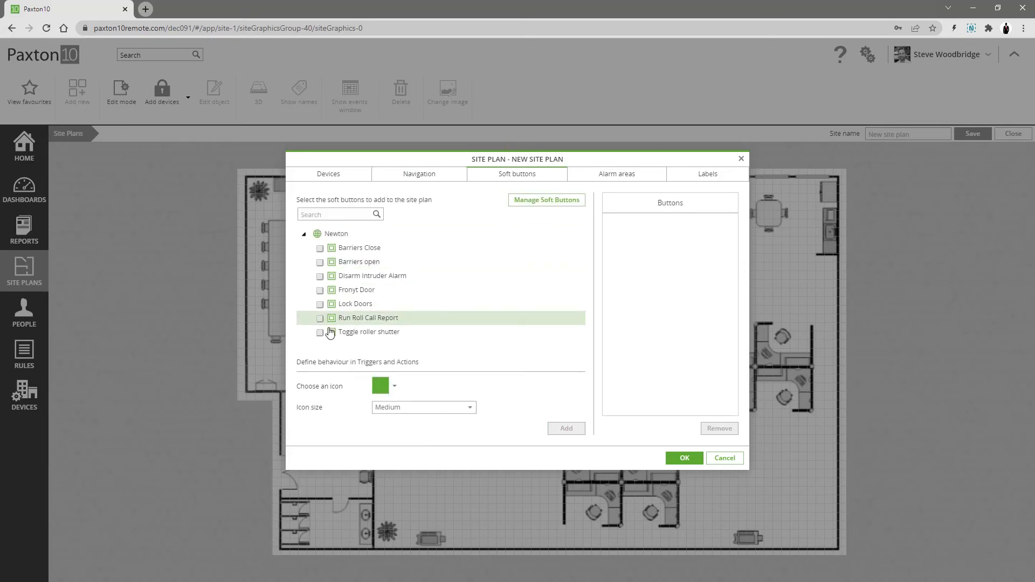
pyautogui.click(320, 333)
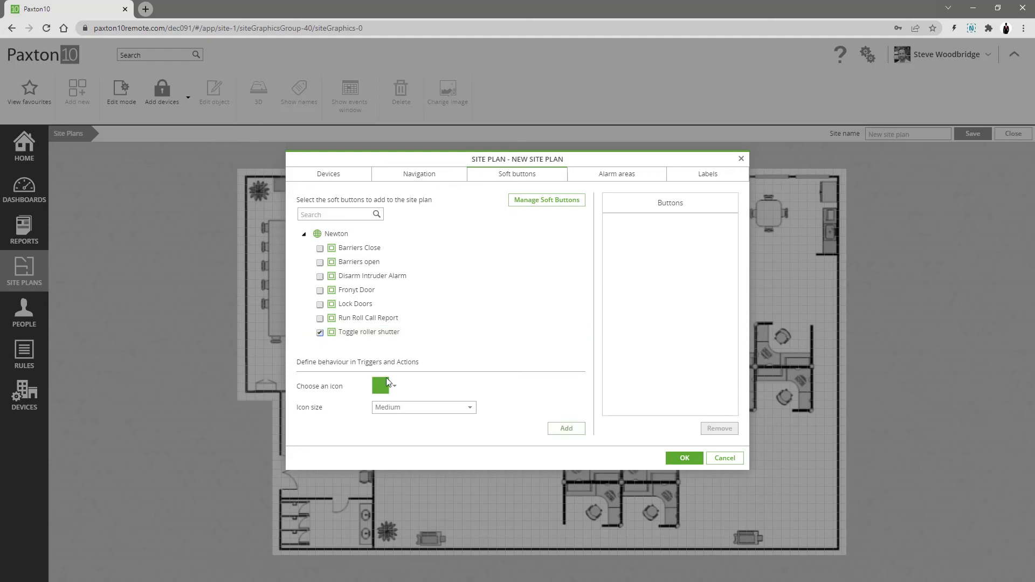
pyautogui.click(393, 389)
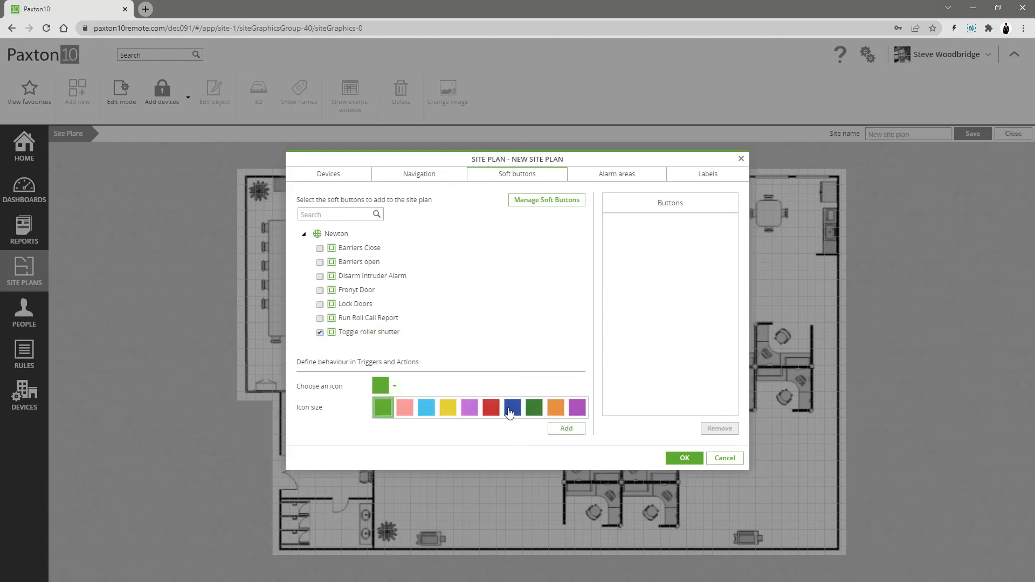
pyautogui.click(509, 413)
pyautogui.click(565, 428)
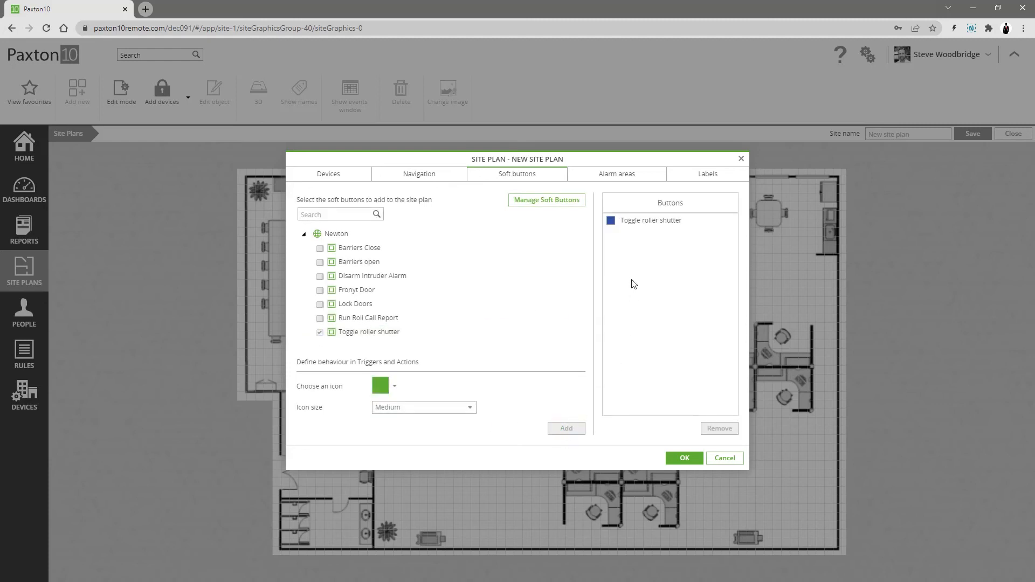
# Define an alarm area named Fire that monitors the Fire Alarm connector, and draw it around the entire floor plan
pyautogui.click(603, 181)
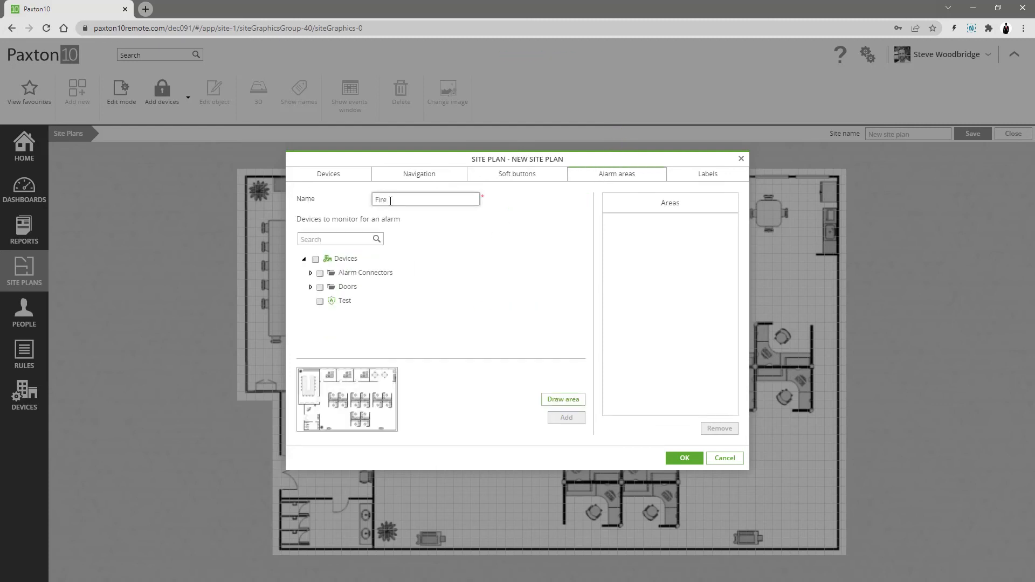
pyautogui.click(311, 273)
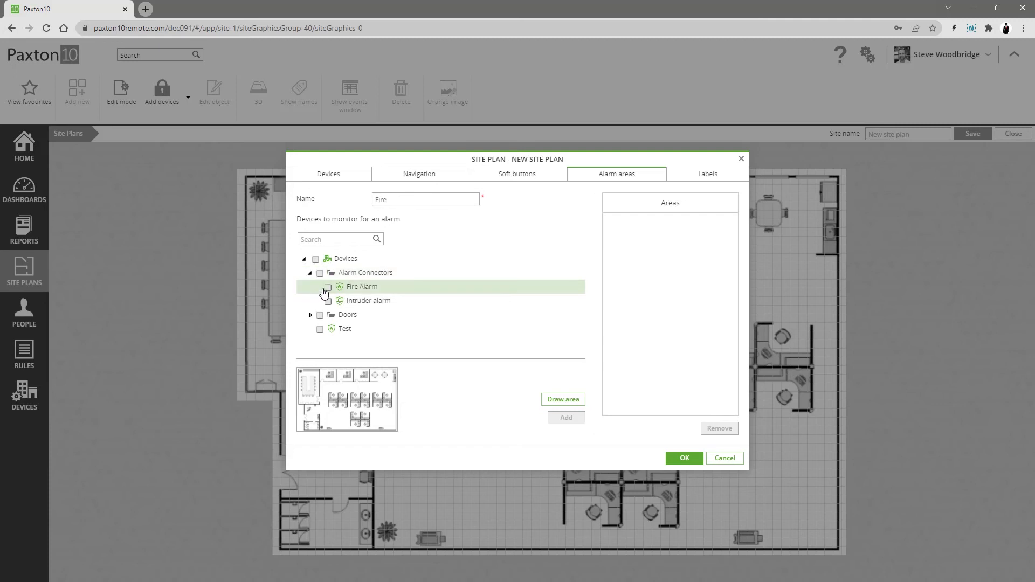
pyautogui.click(572, 403)
pyautogui.click(233, 120)
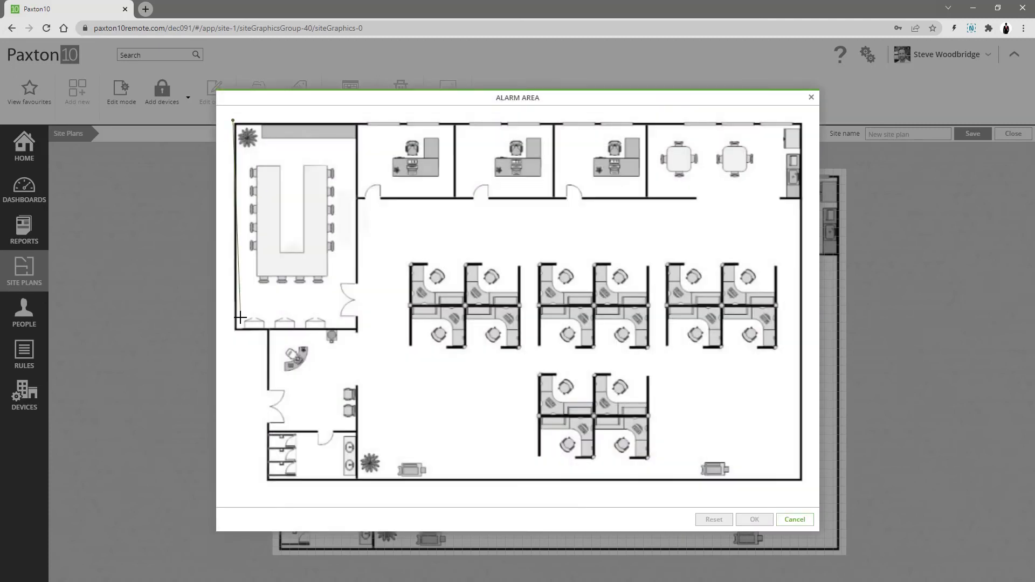
pyautogui.click(233, 482)
pyautogui.click(803, 481)
pyautogui.click(801, 119)
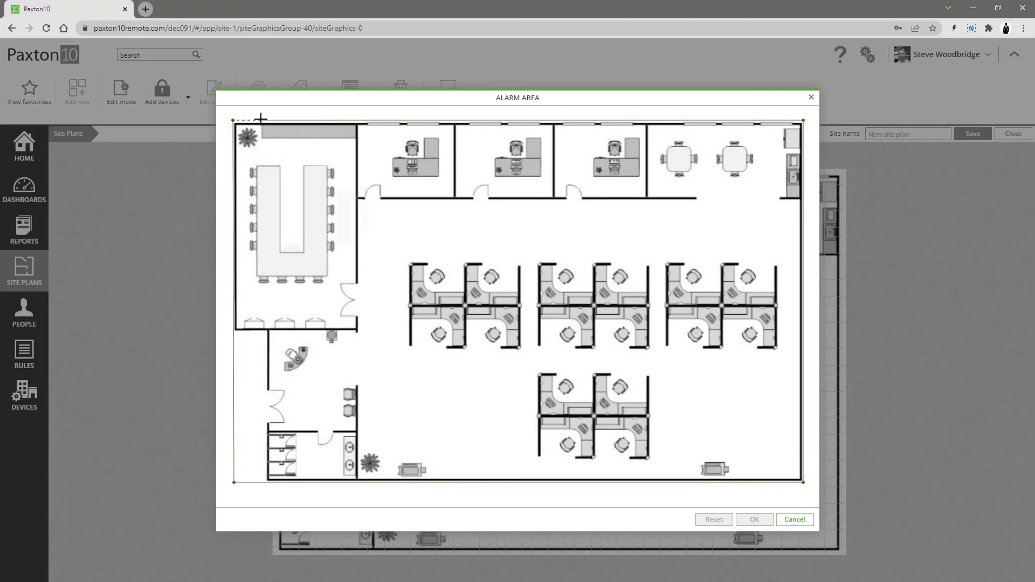
pyautogui.click(231, 119)
pyautogui.click(754, 519)
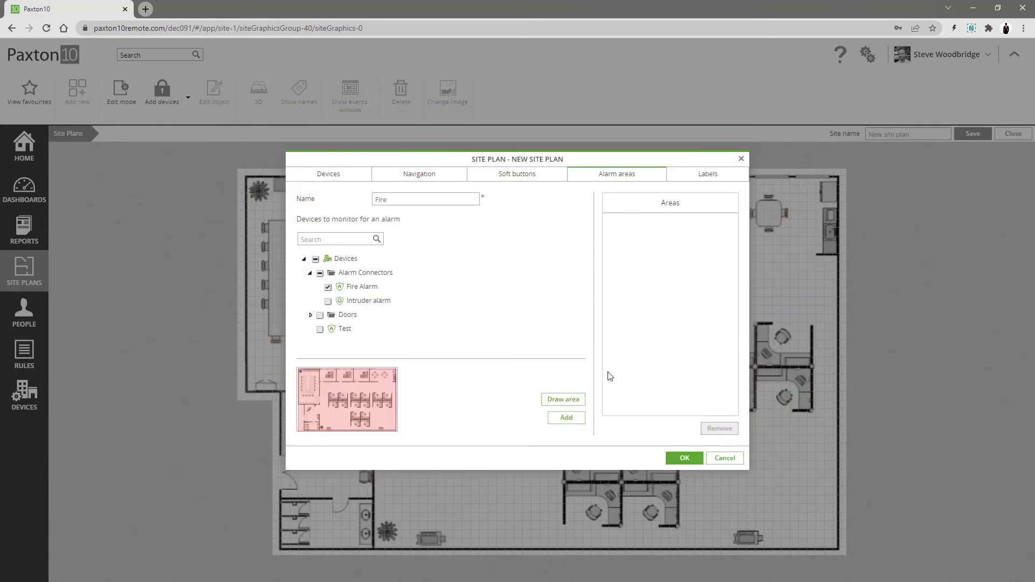
# Add the text label "Please turn light off" and confirm the objects for the site plan
pyautogui.click(710, 173)
pyautogui.write('Please turn light off')
pyautogui.click(565, 428)
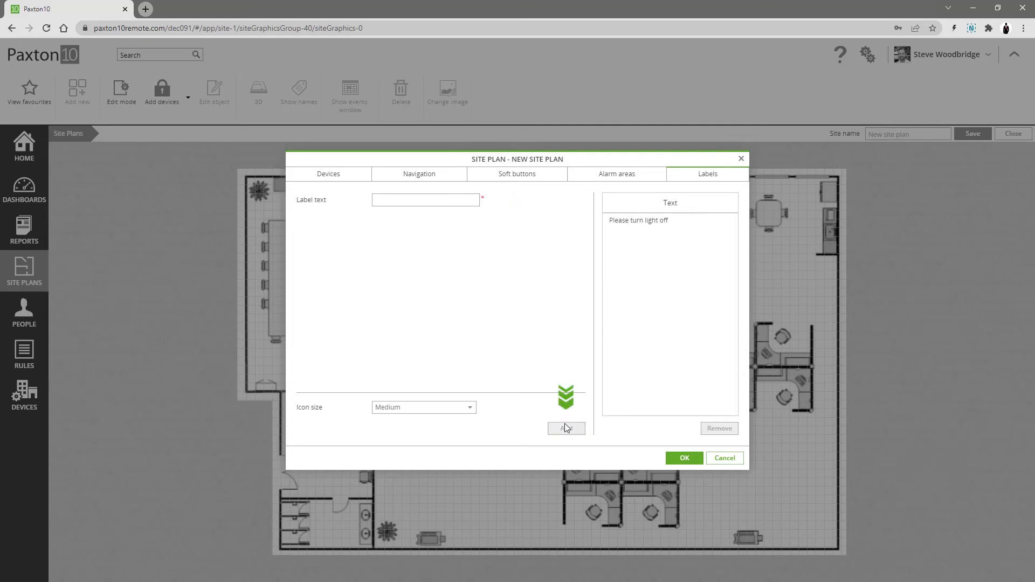
pyautogui.click(684, 458)
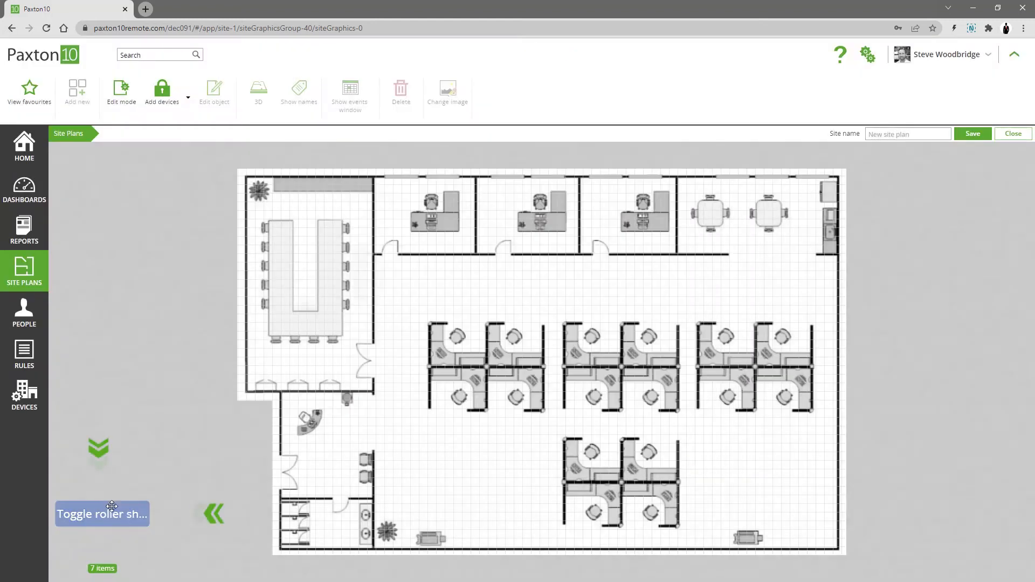
# Place the Toggle roller shutter button in the floor plan's lower-right corner, with the text label just above it
pyautogui.moveTo(108, 509); pyautogui.dragTo(801, 528)
pyautogui.moveTo(72, 509); pyautogui.dragTo(744, 490)
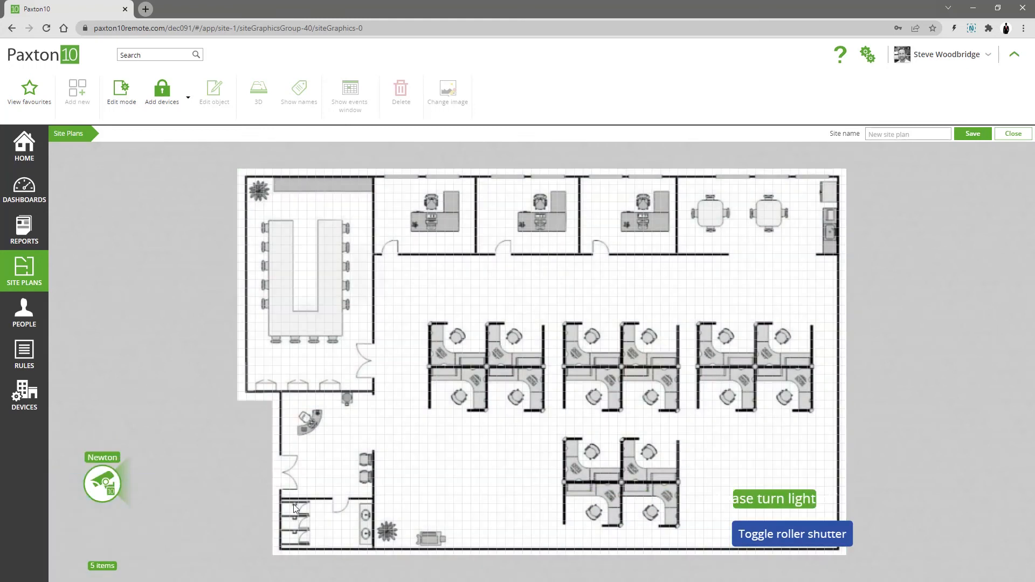
# Place both cameras and the Meeting room door in the large meeting room, Front Door at the entrance, and the Floor 2 arrow in the kitchen
pyautogui.moveTo(80, 474); pyautogui.dragTo(240, 341)
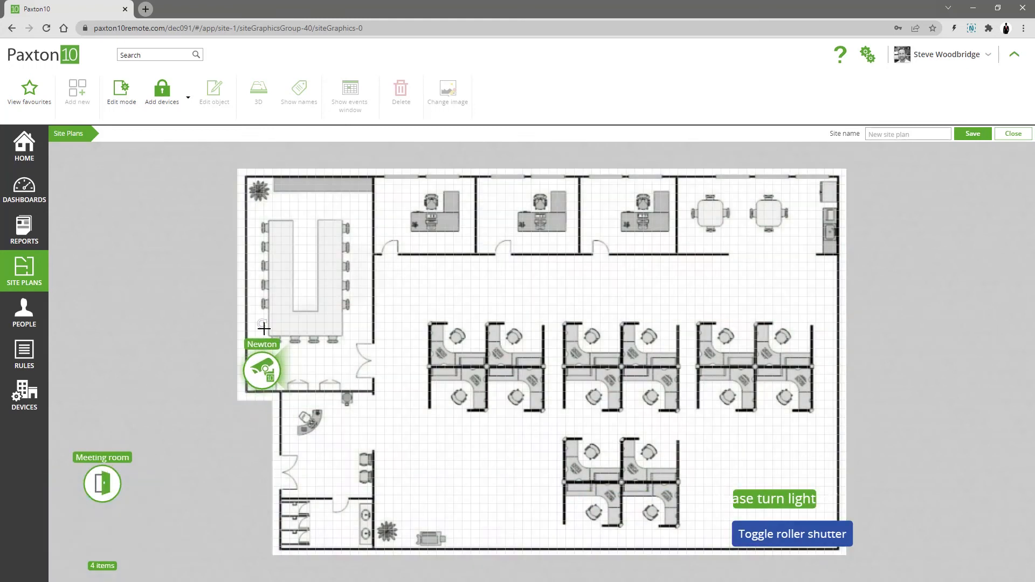
pyautogui.moveTo(103, 484); pyautogui.dragTo(358, 198)
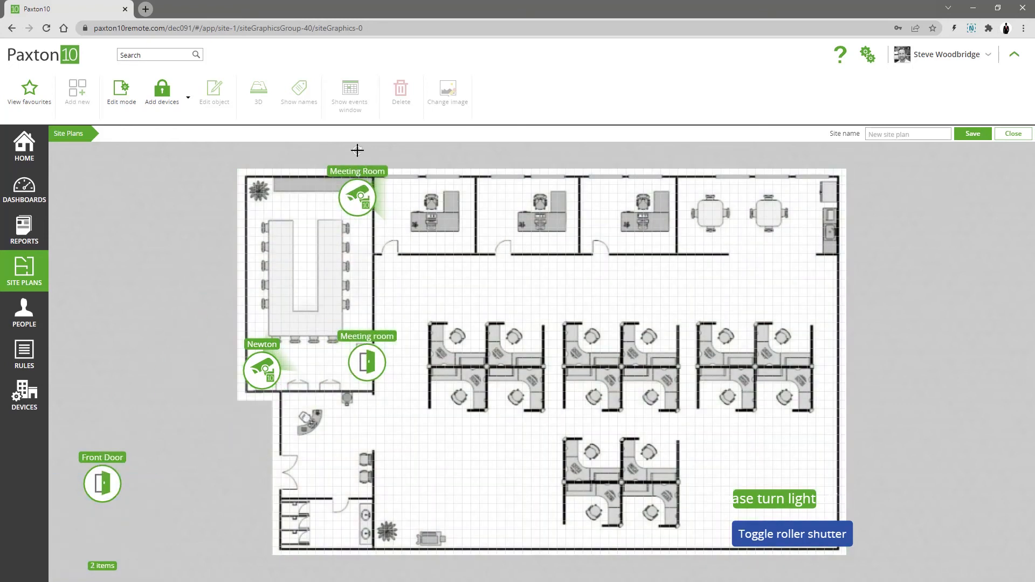
pyautogui.moveTo(101, 483); pyautogui.dragTo(820, 225)
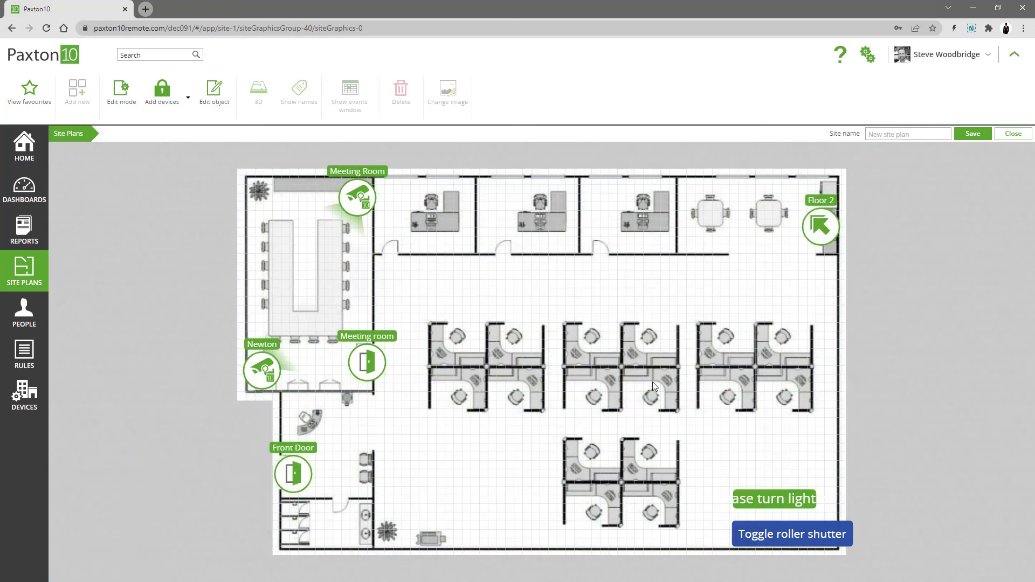
# Name the site plan New and save it
pyautogui.click(923, 134)
pyautogui.write('New')
pyautogui.click(977, 135)
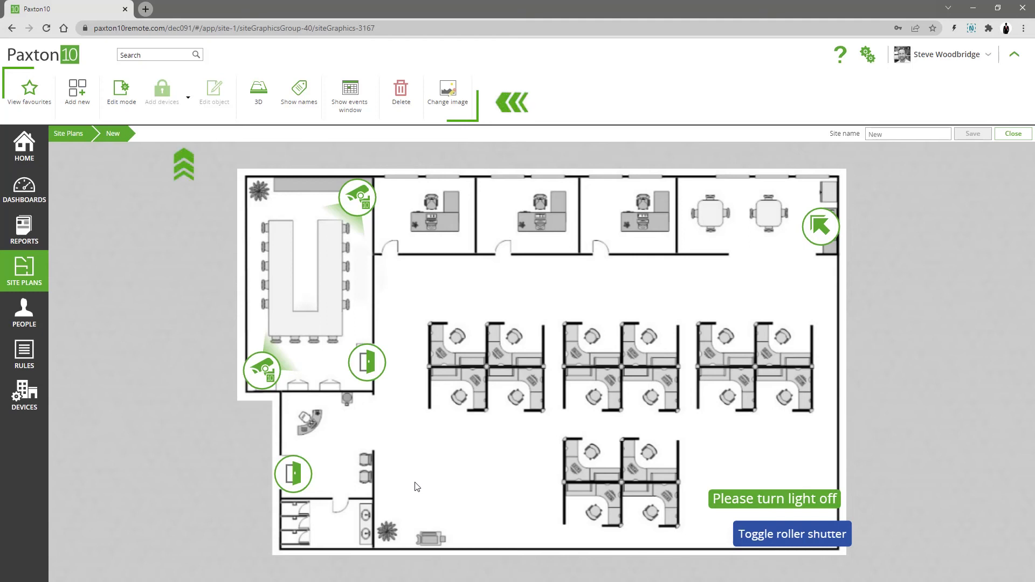
# Display the saved site plan in 3D and rotate it left, followed by right
pyautogui.click(258, 95)
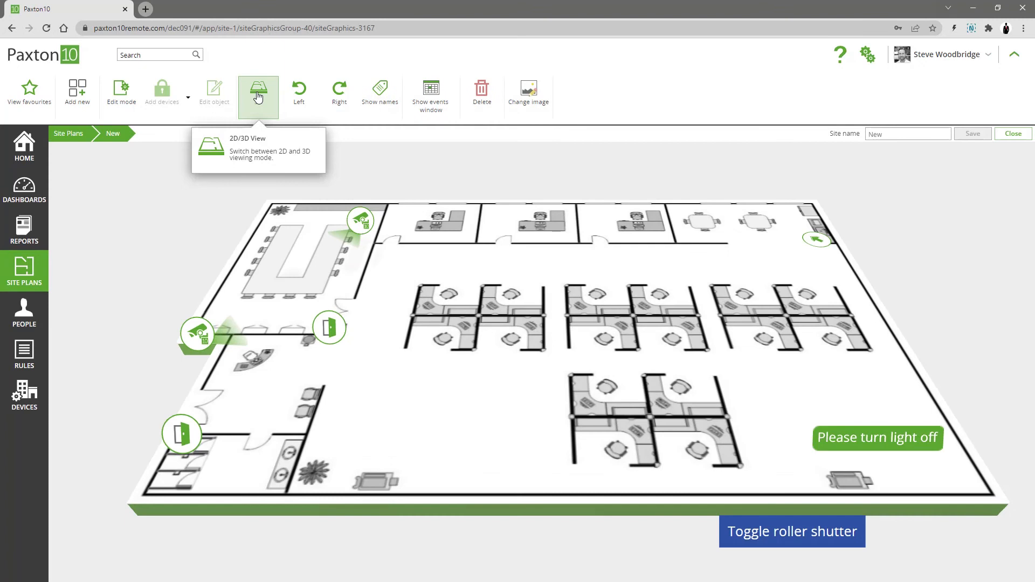
pyautogui.click(309, 99)
pyautogui.click(341, 97)
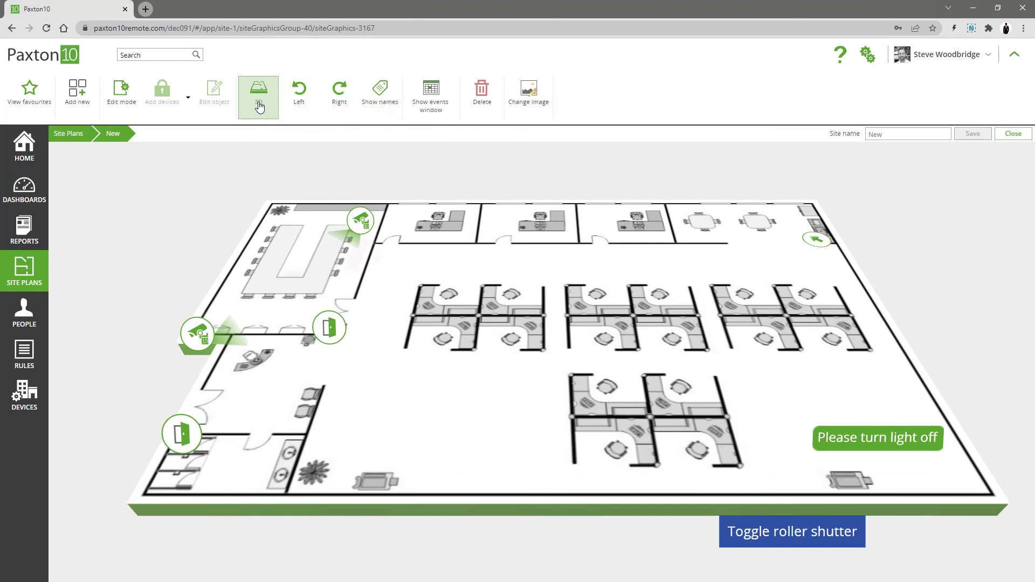
# Switch the site plan back to 2D, and show its events window before hiding it again
pyautogui.click(259, 103)
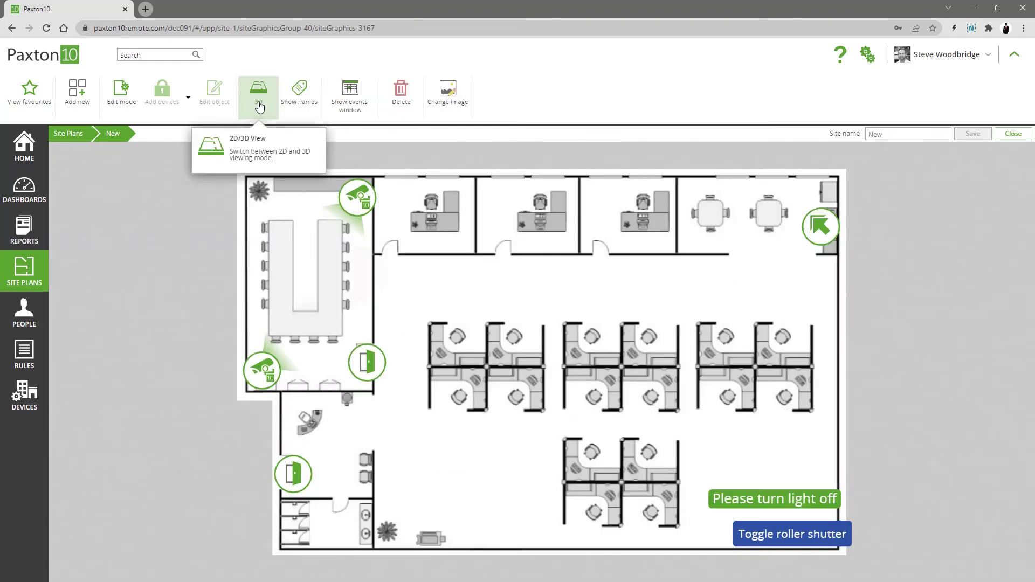
pyautogui.click(344, 100)
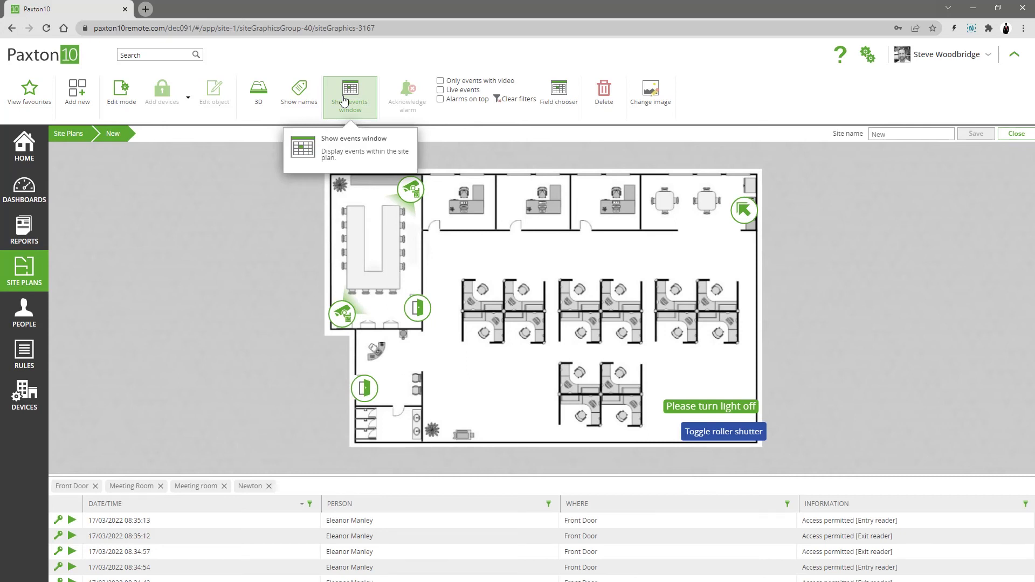
pyautogui.click(344, 99)
# Show the device names on the site plan and hide them again
pyautogui.click(302, 101)
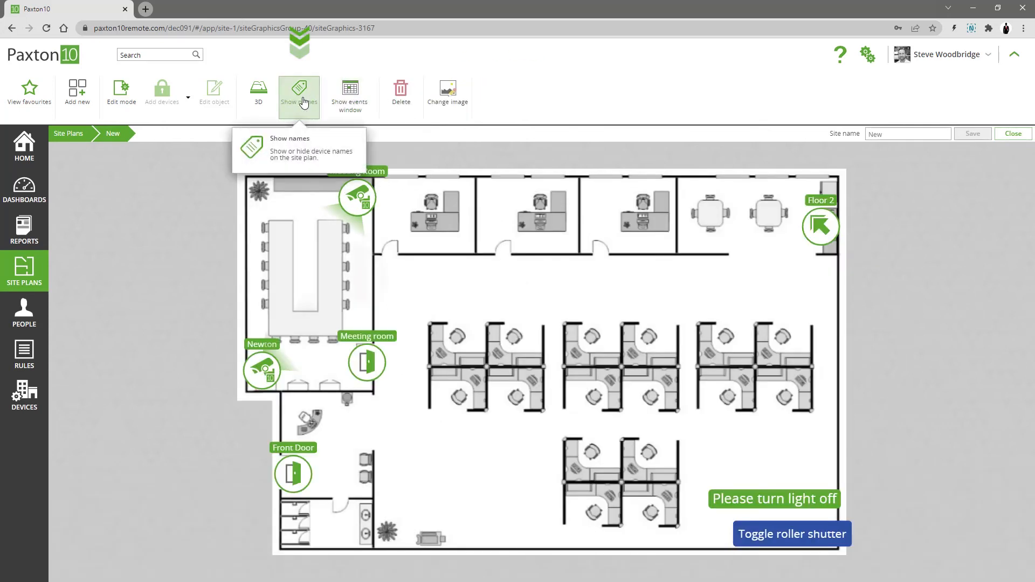
pyautogui.click(303, 101)
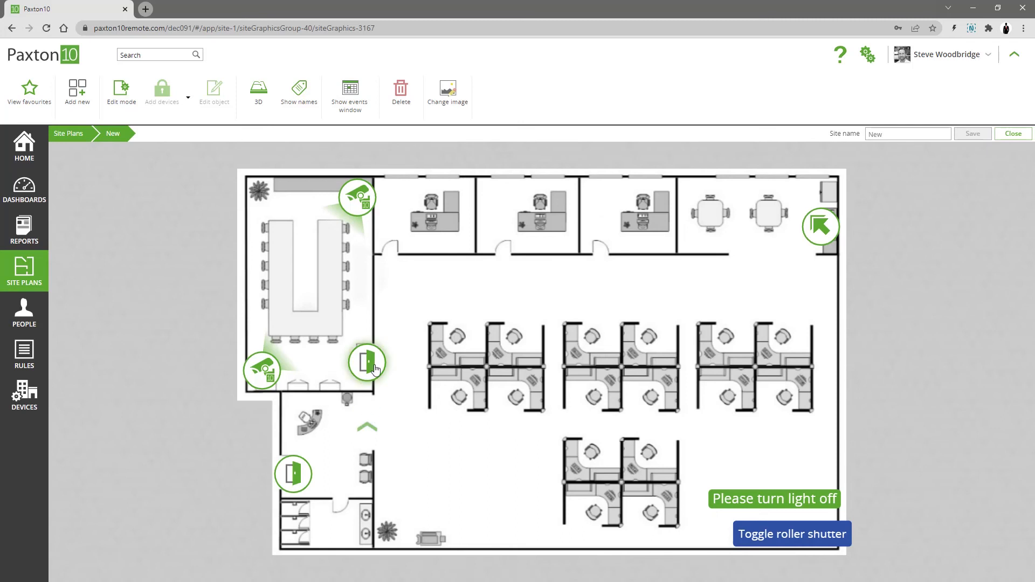
# Display the recent events of the Meeting room door and run a command from the door's available actions
pyautogui.moveTo(375, 368)
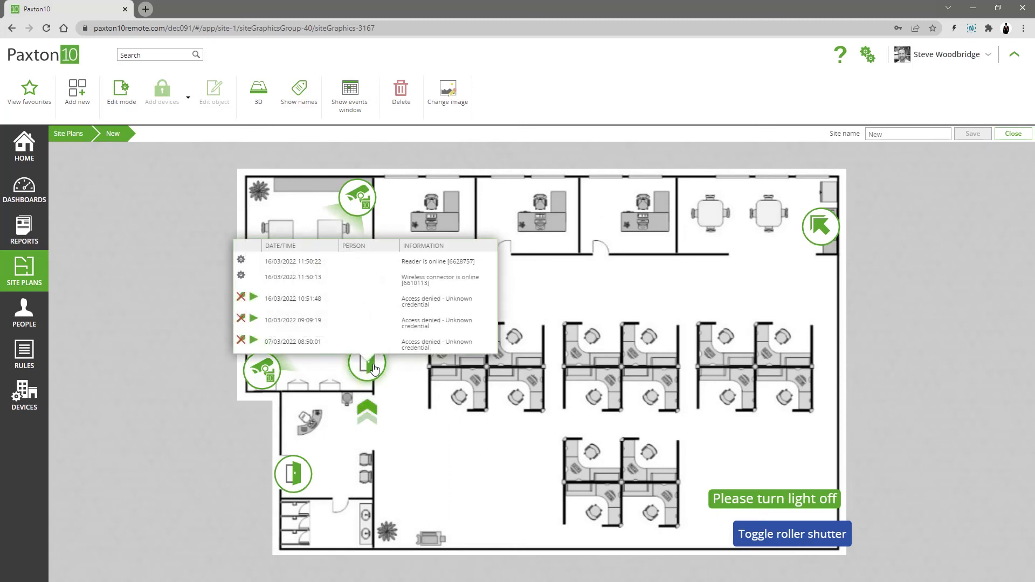
pyautogui.click(374, 369)
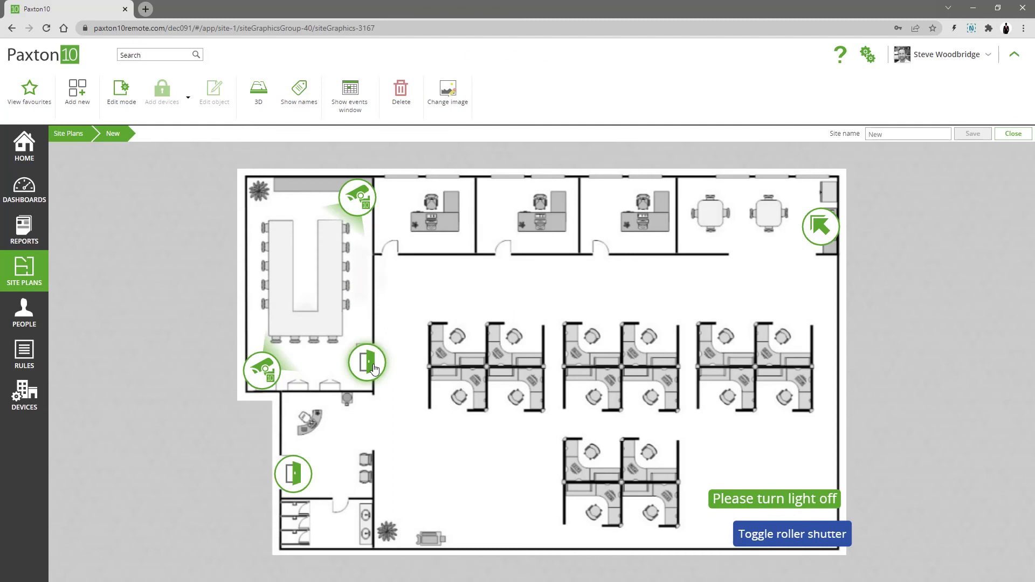
pyautogui.rightClick(375, 368)
pyautogui.click(419, 379)
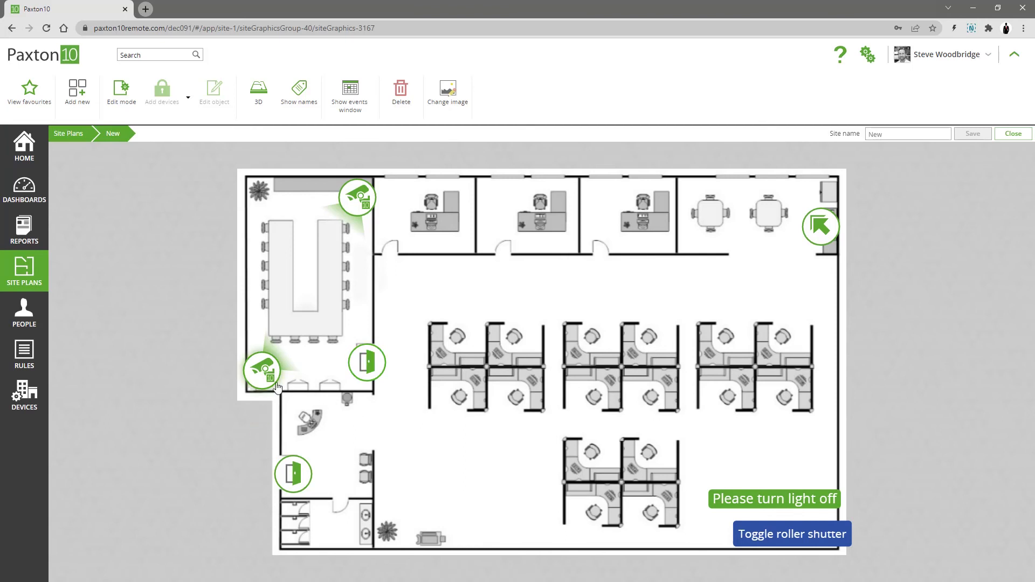
# Watch the video of the Newton camera in the large meeting room and close the player
pyautogui.click(261, 370)
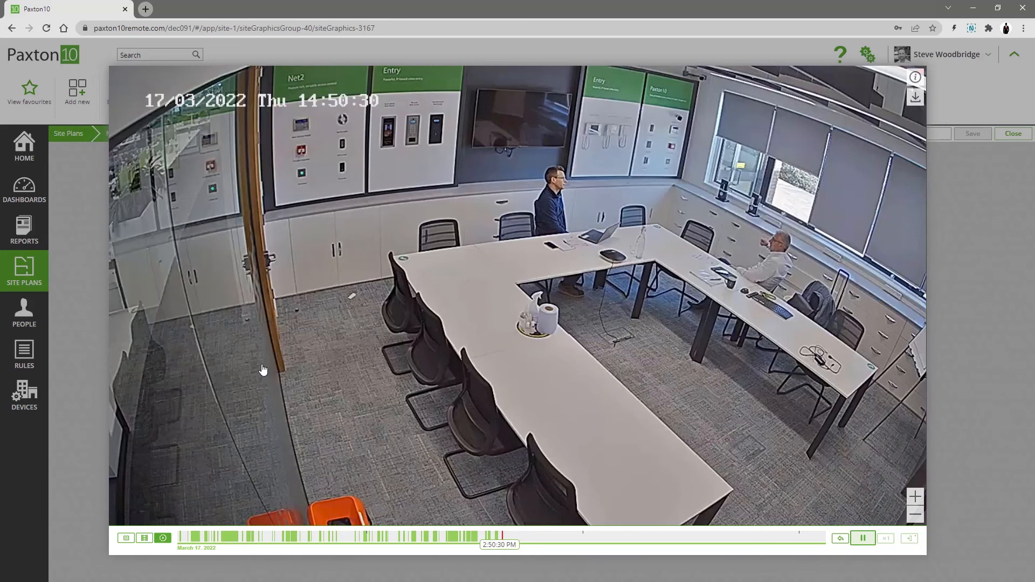
pyautogui.click(89, 367)
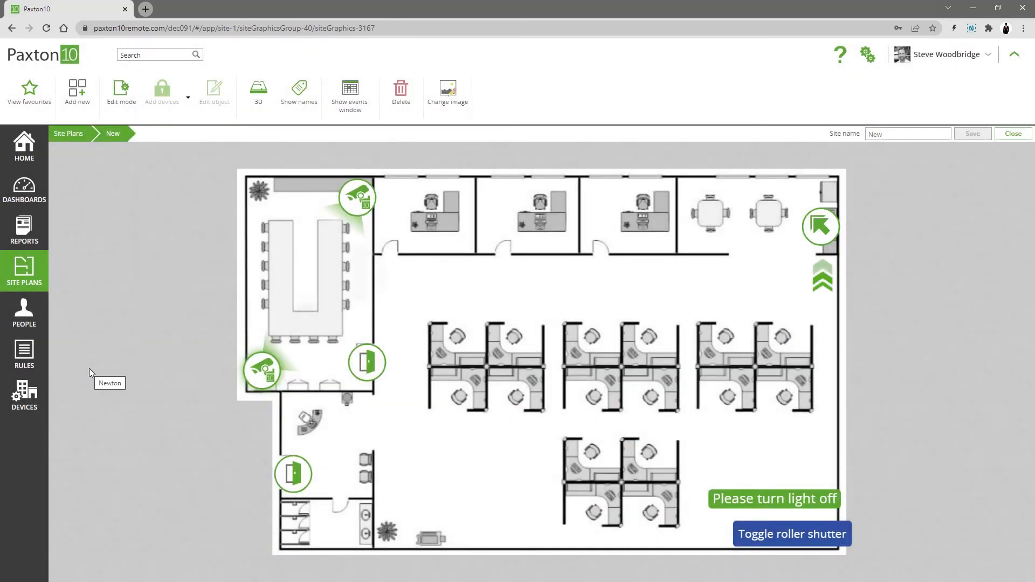
# Follow the kitchen's navigation arrow to the Floor 2 site plan, and return to the New site plan through the site plan list
pyautogui.click(829, 232)
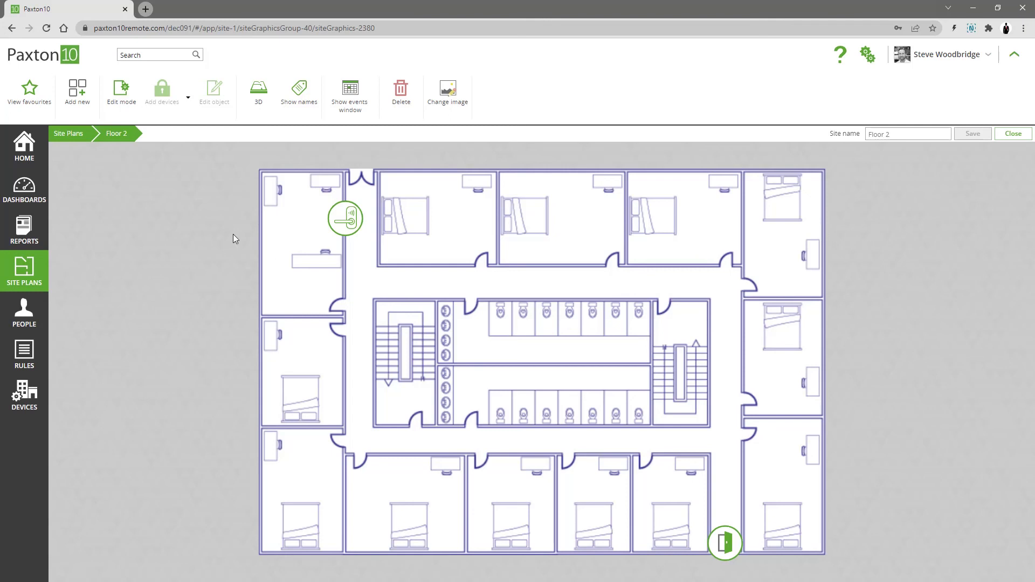
pyautogui.click(65, 136)
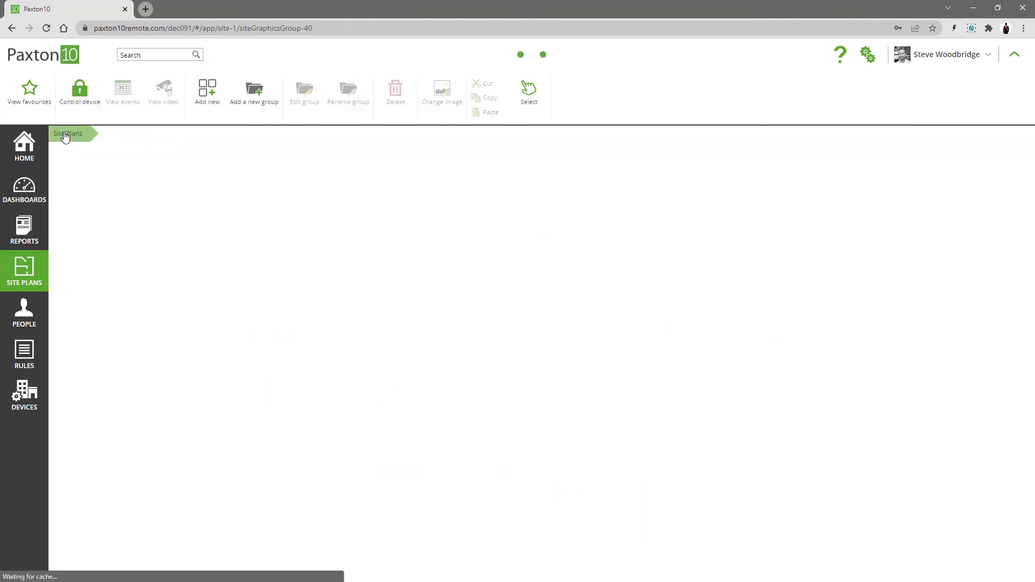
pyautogui.click(216, 188)
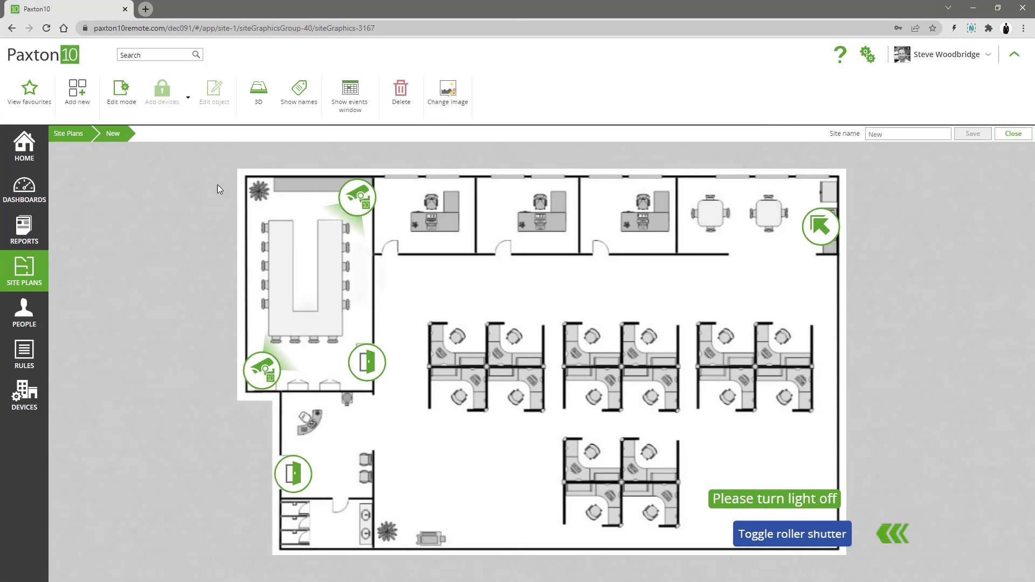
# Trigger the Toggle roller shutter soft button on the New site plan
pyautogui.click(774, 540)
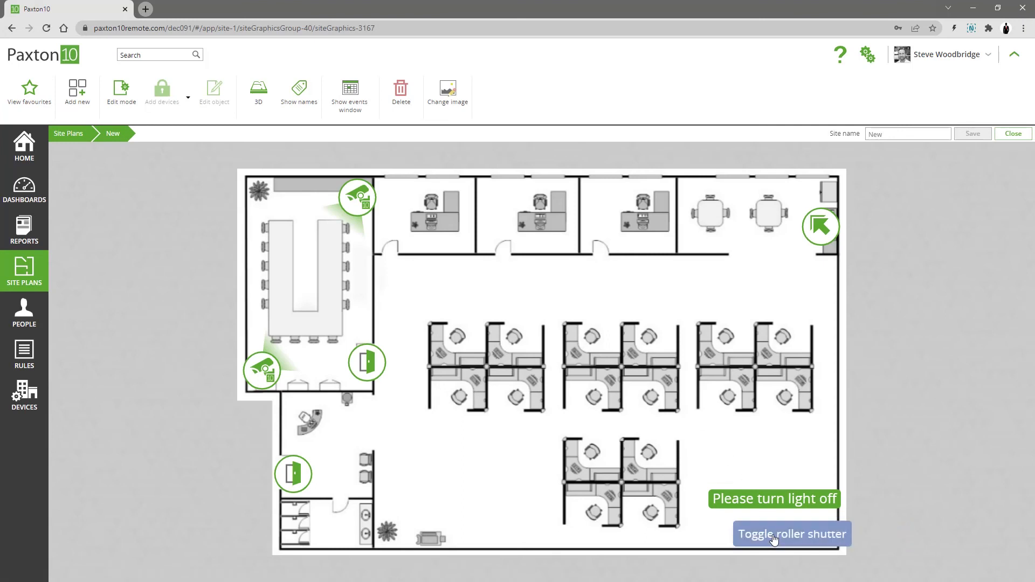